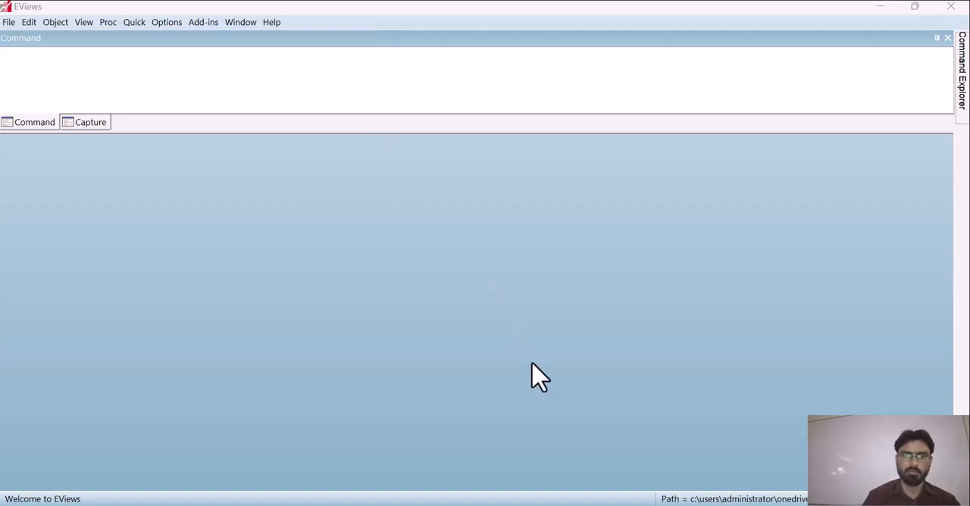
Switch to the essay 1 data workbook in Excel and copy the Year, HE, BM and GDP columns for 1980–2020 from Sheet2.
{"action": "mouse_move", "coordinate": [525, 505]}
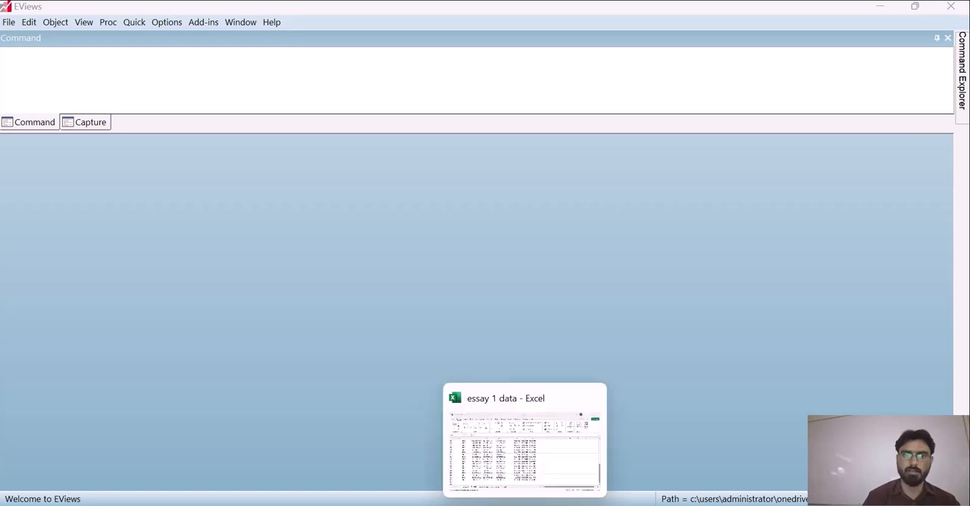
{"action": "left_click", "coordinate": [525, 505]}
{"action": "key", "text": "ctrl+c"}
{"action": "left_click", "coordinate": [190, 267]}
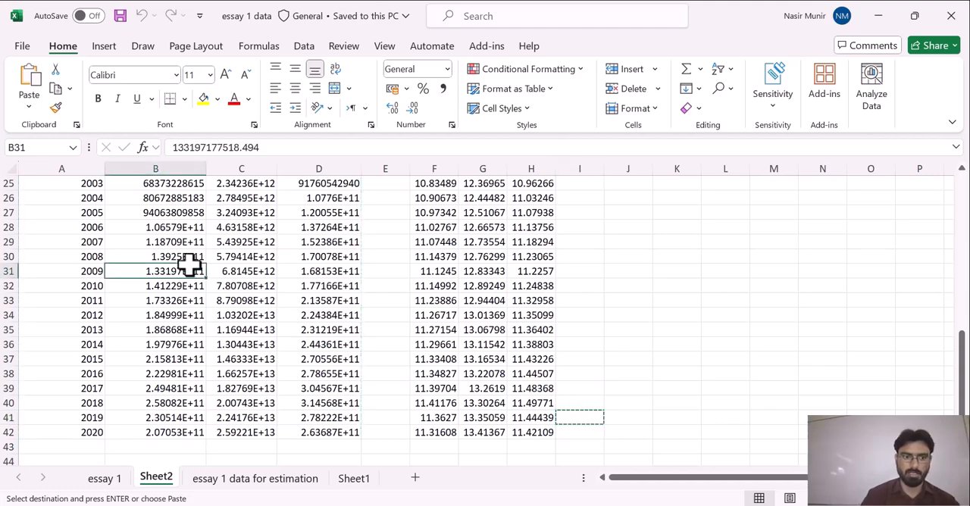
{"action": "left_click_drag", "start_coordinate": [961, 347], "coordinate": [947, 203]}
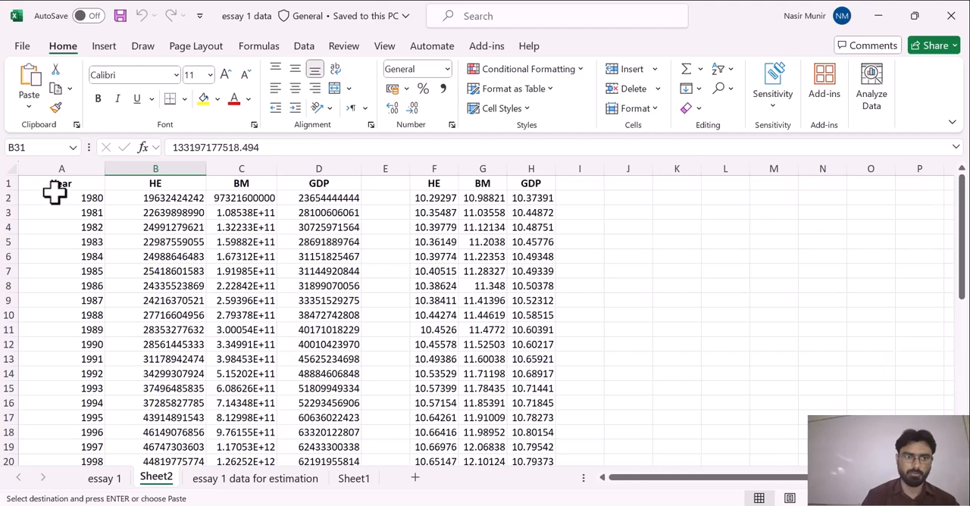
{"action": "left_click_drag", "start_coordinate": [73, 182], "coordinate": [347, 435]}
{"action": "key", "text": "ctrl+c"}
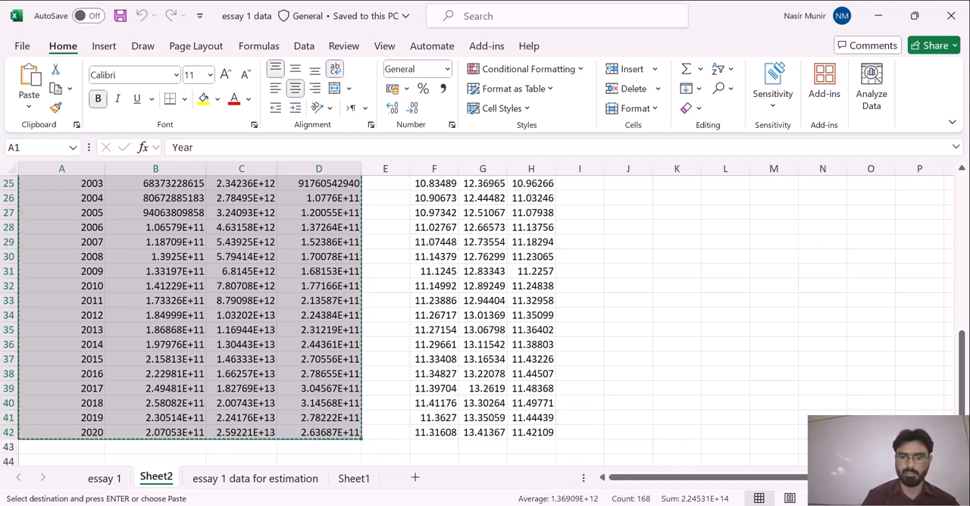
Switch to EViews and create a dated annual workfile running from 1980 to 2020.
{"action": "left_click", "coordinate": [560, 505]}
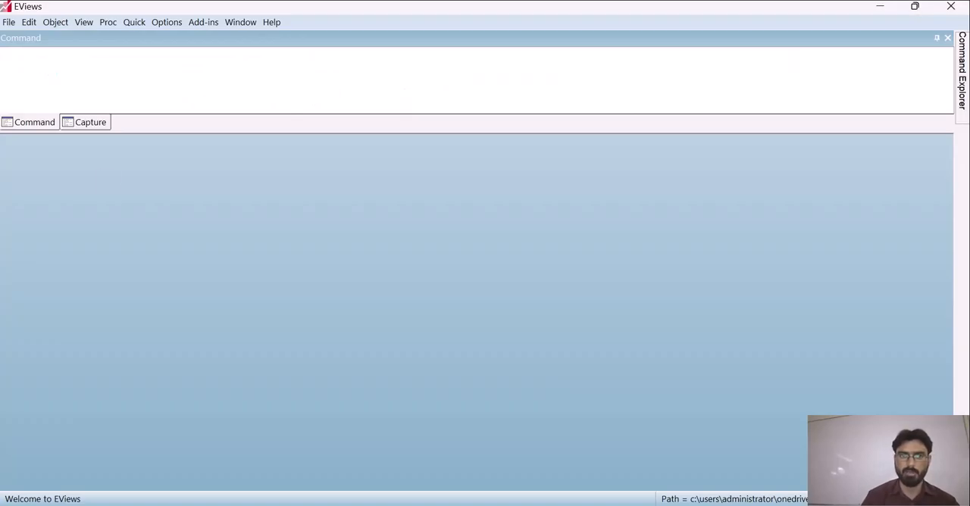
{"action": "left_click", "coordinate": [8, 22]}
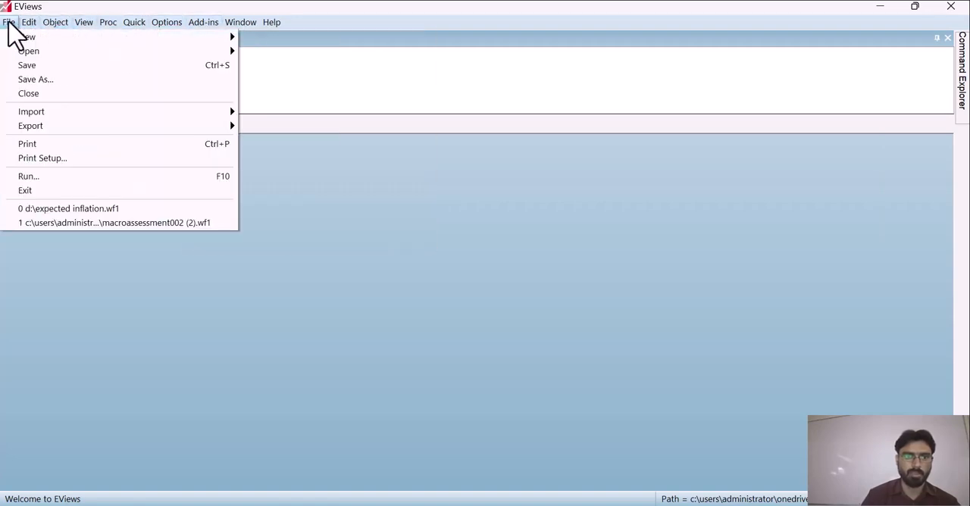
{"action": "mouse_move", "coordinate": [194, 36]}
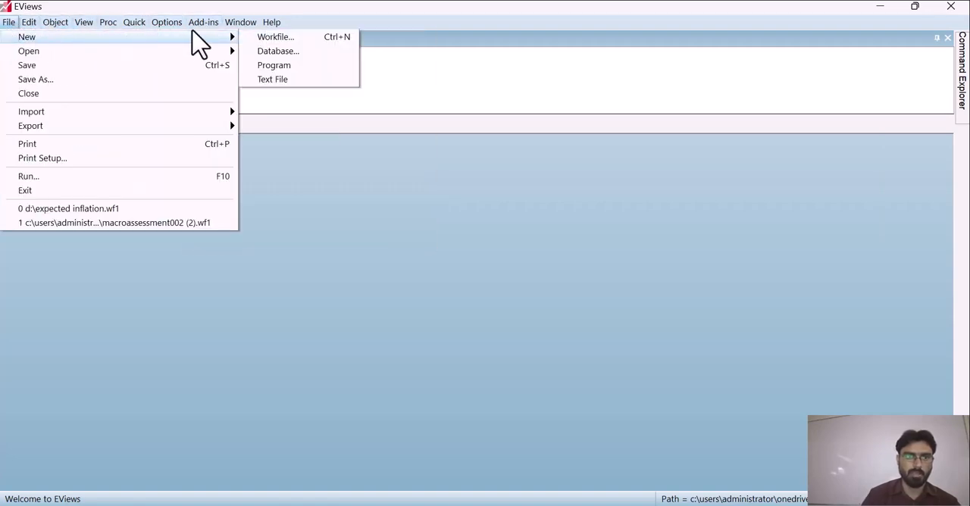
{"action": "left_click", "coordinate": [269, 37]}
{"action": "left_click", "coordinate": [545, 209]}
{"action": "type", "text": "1980"}
{"action": "left_click", "coordinate": [569, 224]}
{"action": "type", "text": "2020"}
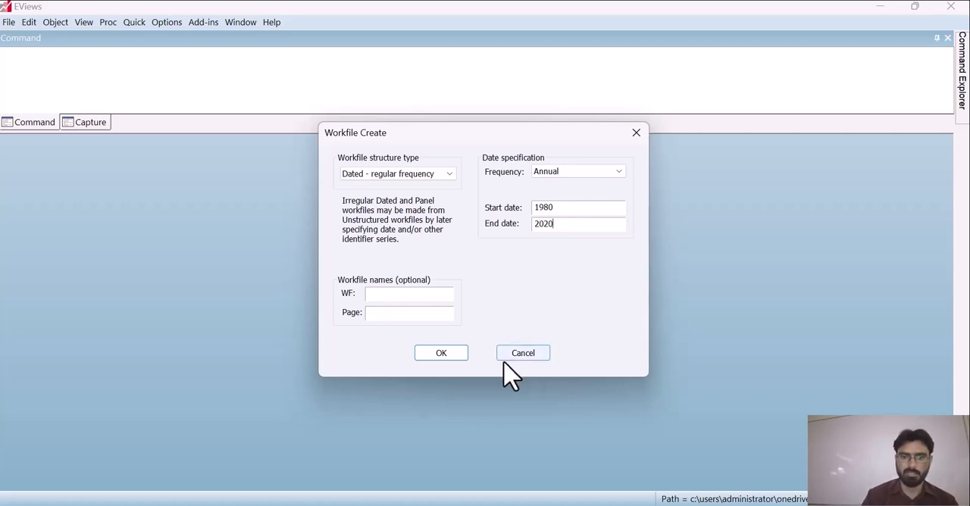
{"action": "left_click", "coordinate": [457, 357]}
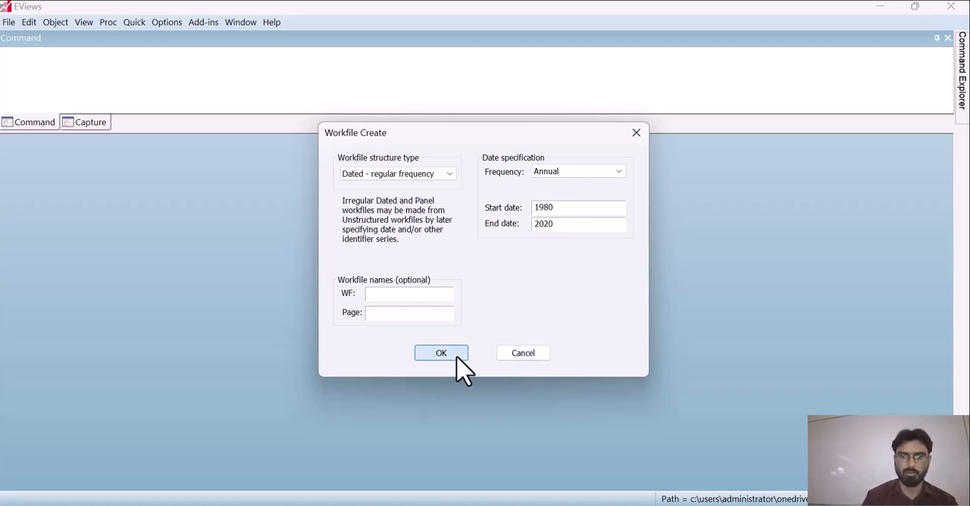
Open an empty group, paste the copied Year, HE, BM and GDP data with its headers, and minimize the group.
{"action": "left_click", "coordinate": [134, 22]}
{"action": "left_click", "coordinate": [157, 94]}
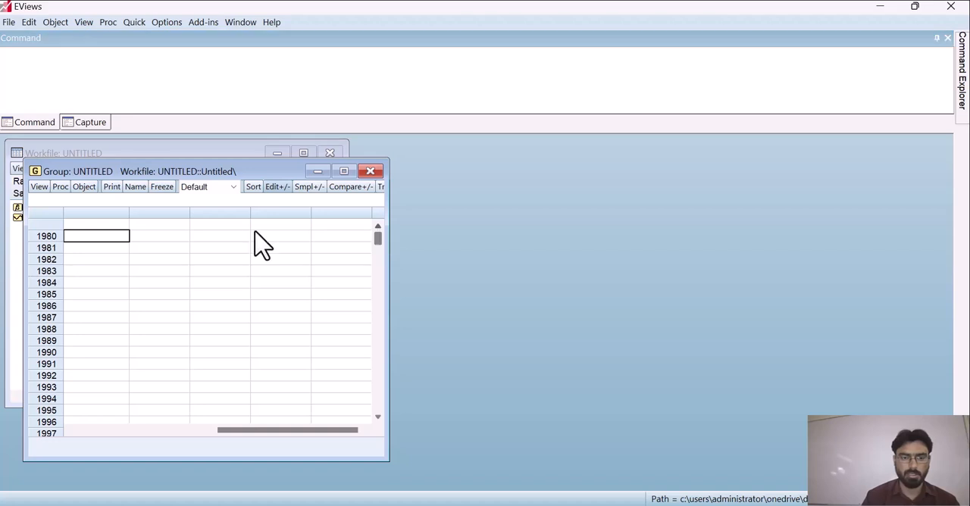
{"action": "left_click", "coordinate": [97, 225]}
{"action": "key", "text": "ctrl+v"}
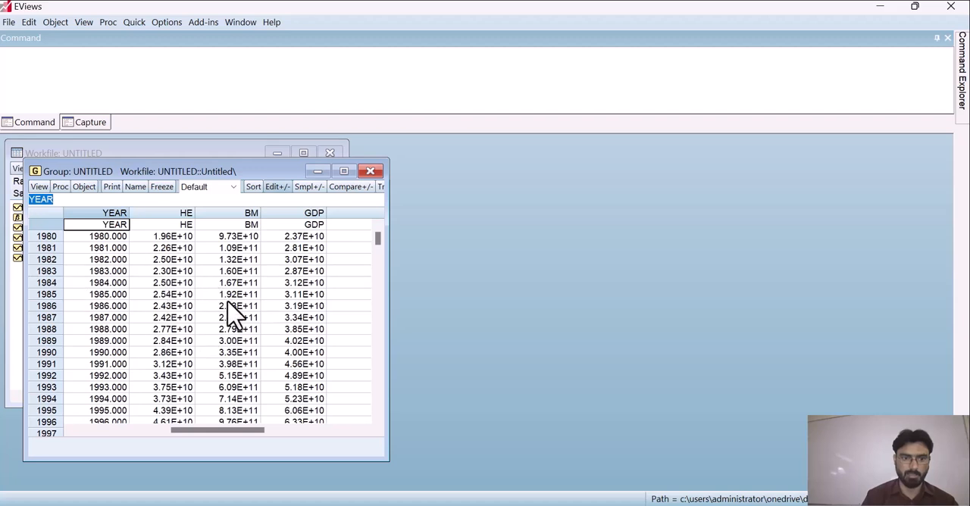
{"action": "left_click", "coordinate": [318, 171]}
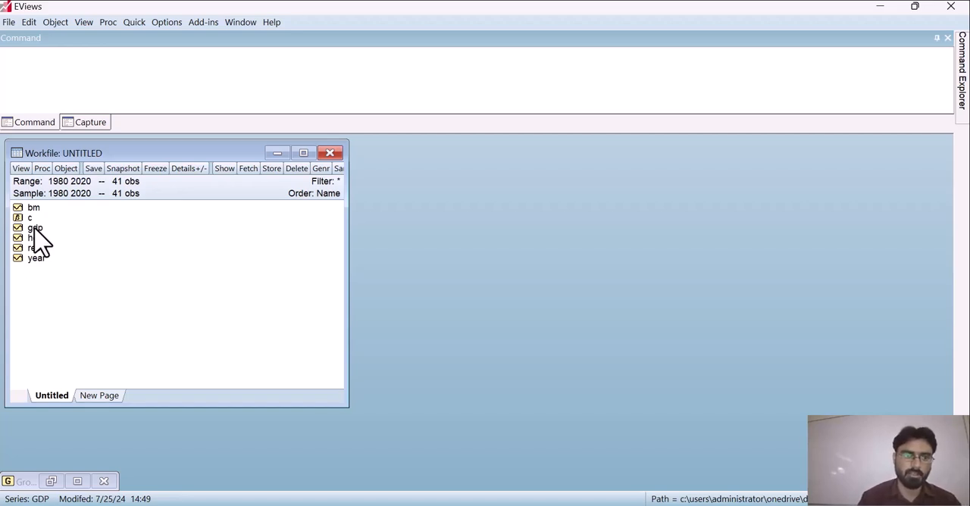
Open the GDP series maximized and plot its raw data as a basic Line & Symbol graph.
{"action": "double_click", "coordinate": [35, 227]}
{"action": "left_click", "coordinate": [342, 190]}
{"action": "left_click", "coordinate": [10, 141]}
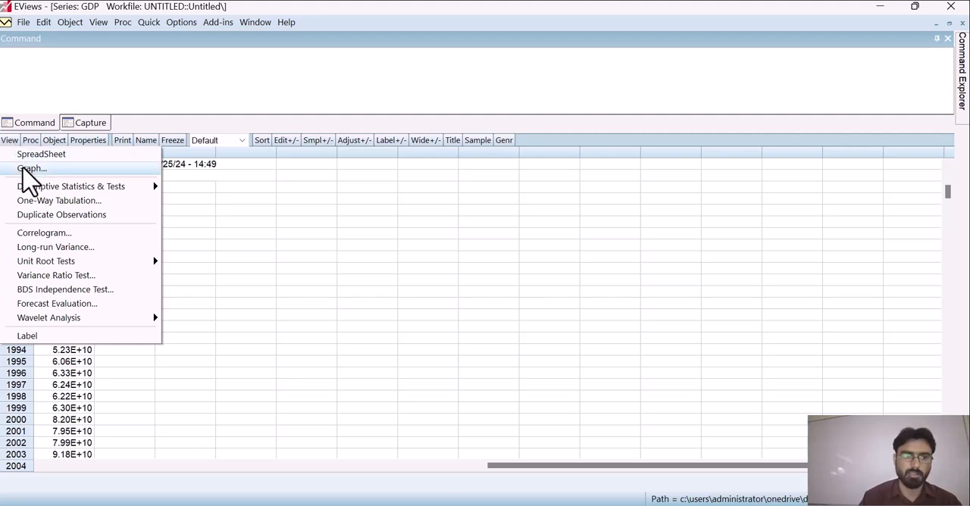
{"action": "left_click", "coordinate": [30, 169]}
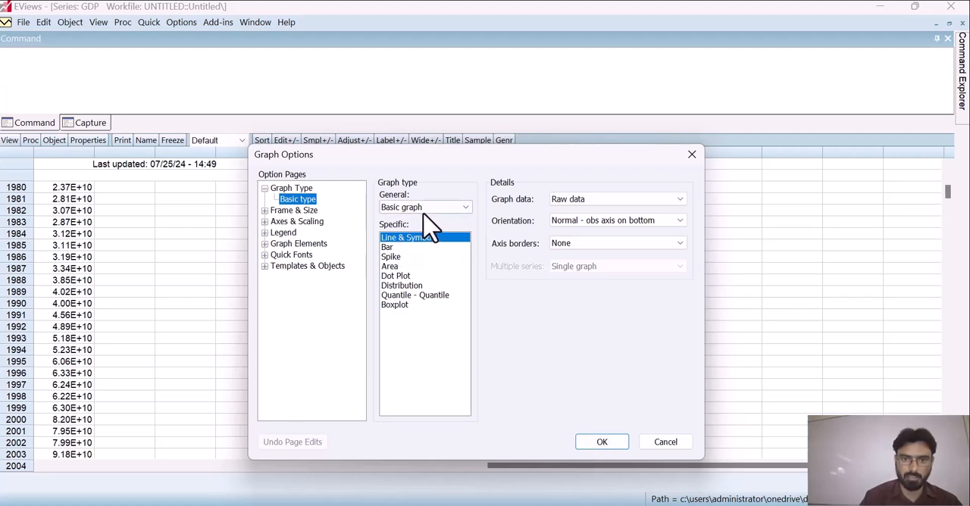
{"action": "left_click", "coordinate": [603, 442]}
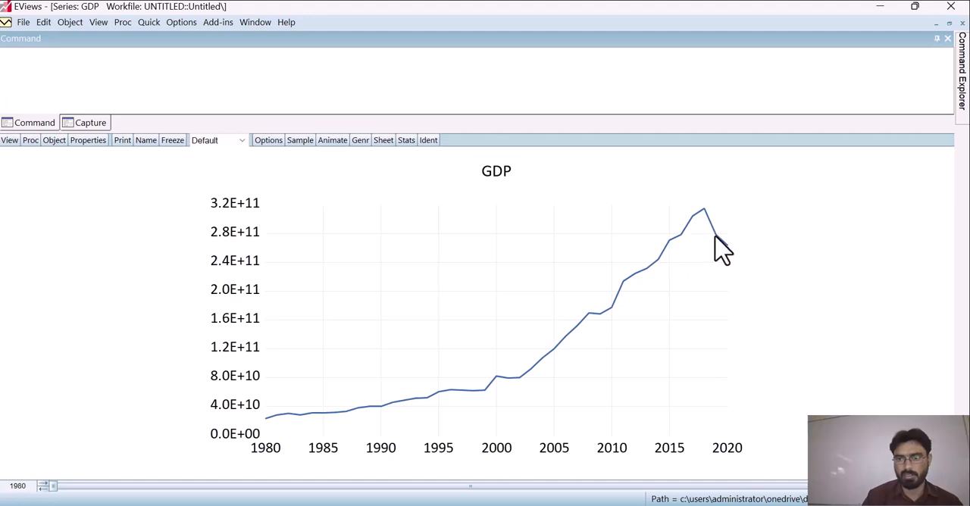
{"action": "mouse_move", "coordinate": [724, 244]}
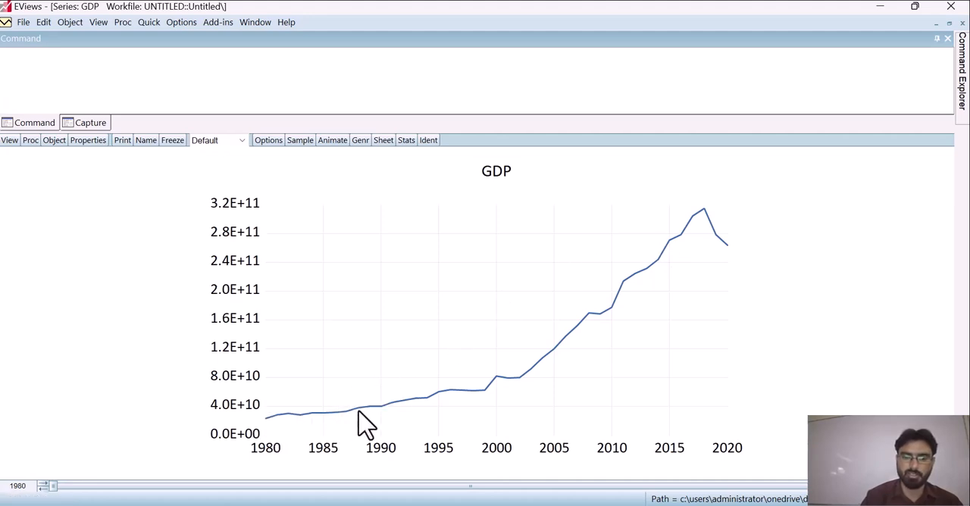
{"action": "mouse_move", "coordinate": [597, 311]}
Produce the correlogram of the GDP series at level with 20 lags.
{"action": "left_click", "coordinate": [9, 141]}
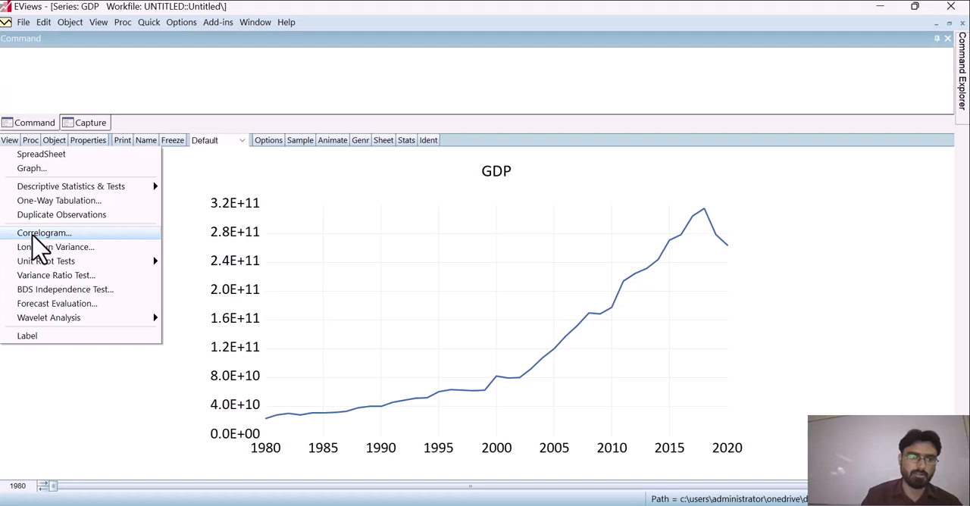
{"action": "left_click", "coordinate": [36, 235]}
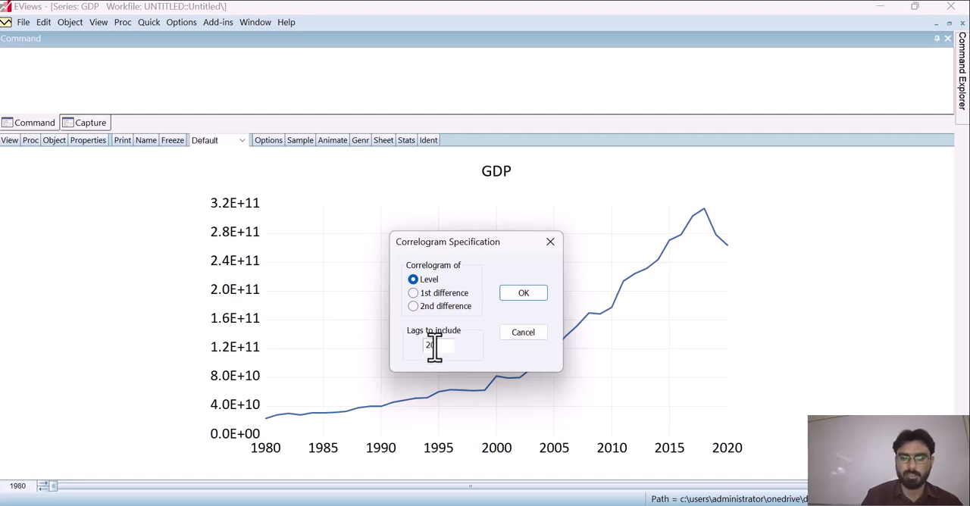
{"action": "left_click", "coordinate": [521, 295]}
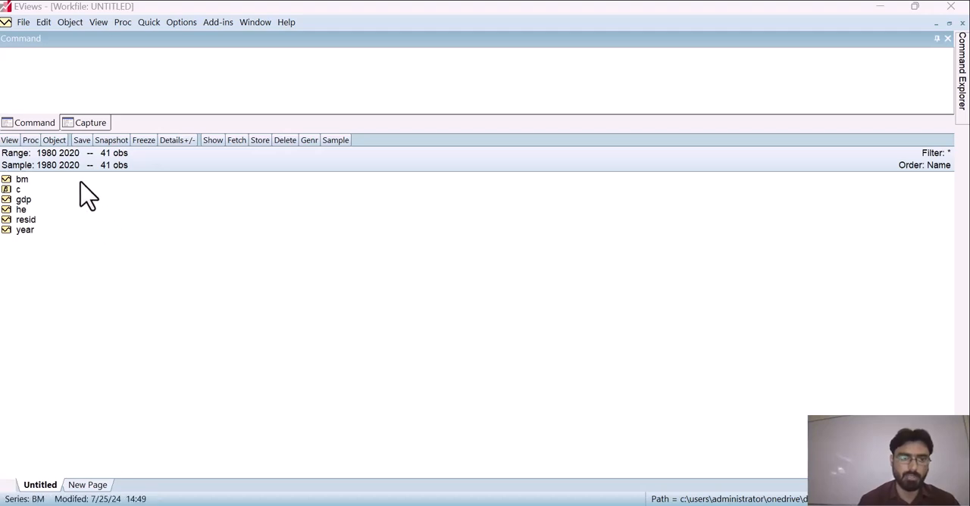
Try to generate a DGDP series by equation as the first difference of GDP.
{"action": "left_click", "coordinate": [60, 142]}
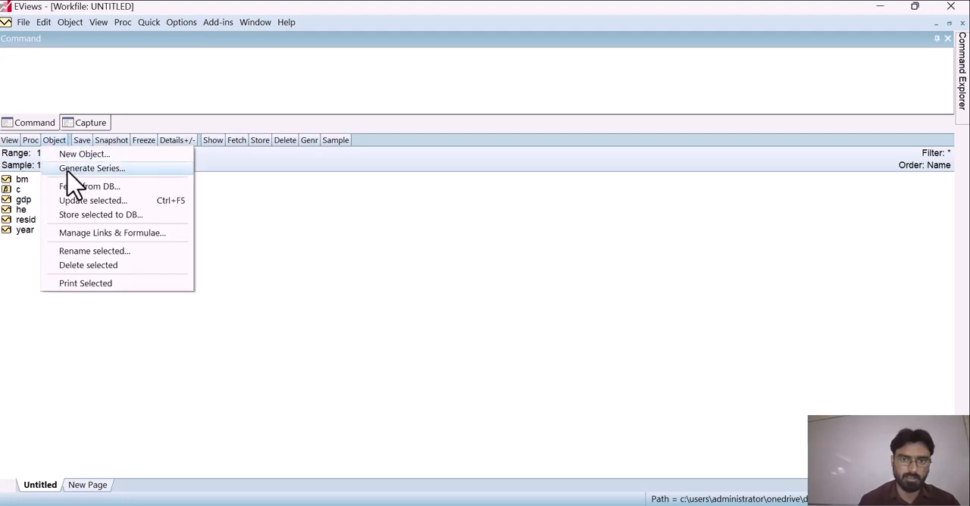
{"action": "left_click", "coordinate": [76, 169]}
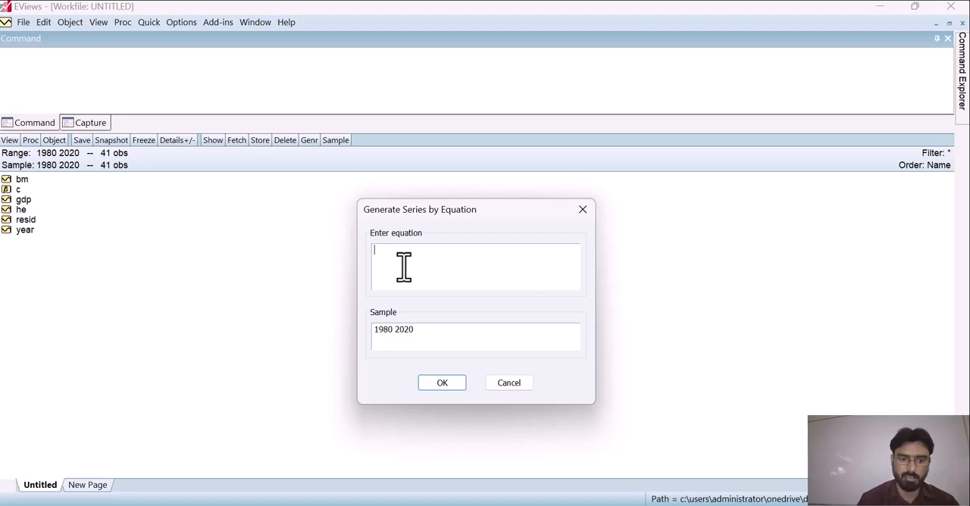
{"action": "type", "text": "DG"}
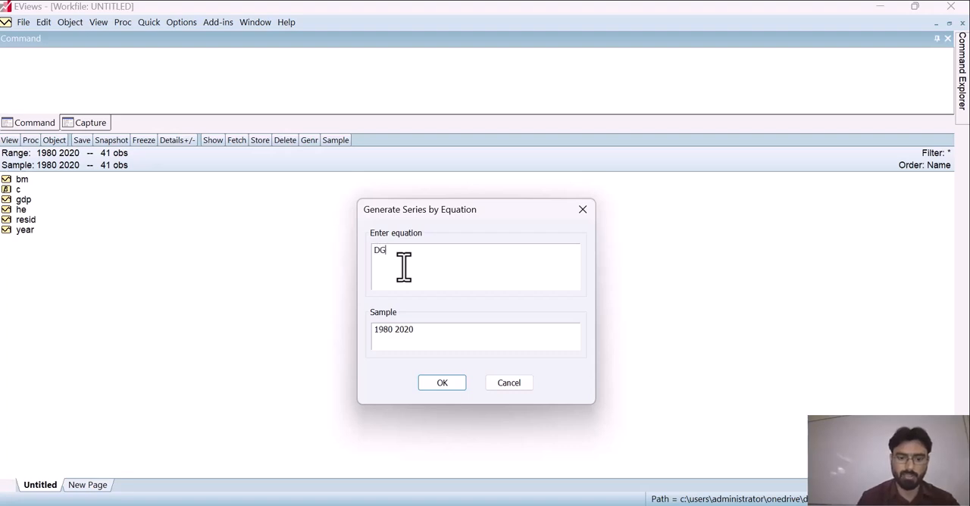
{"action": "type", "text": "D"}
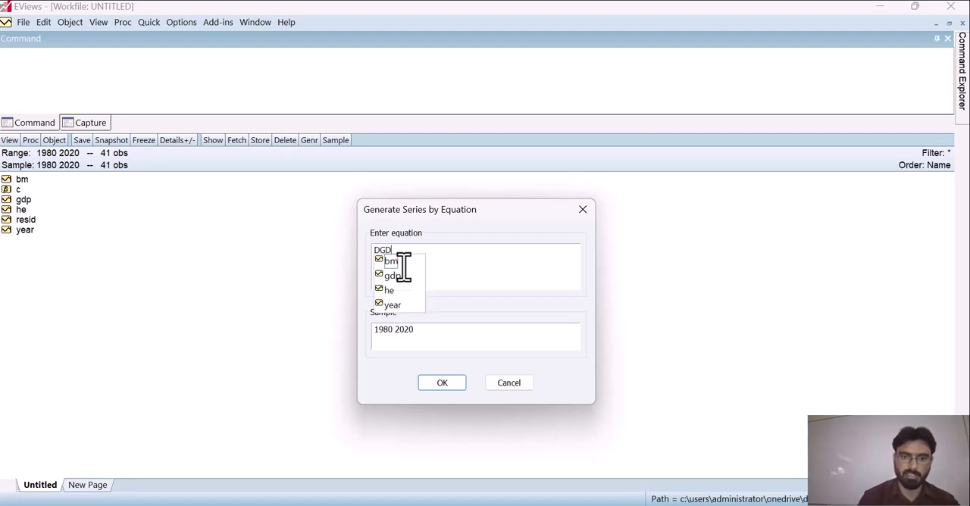
{"action": "type", "text": "P= d"}
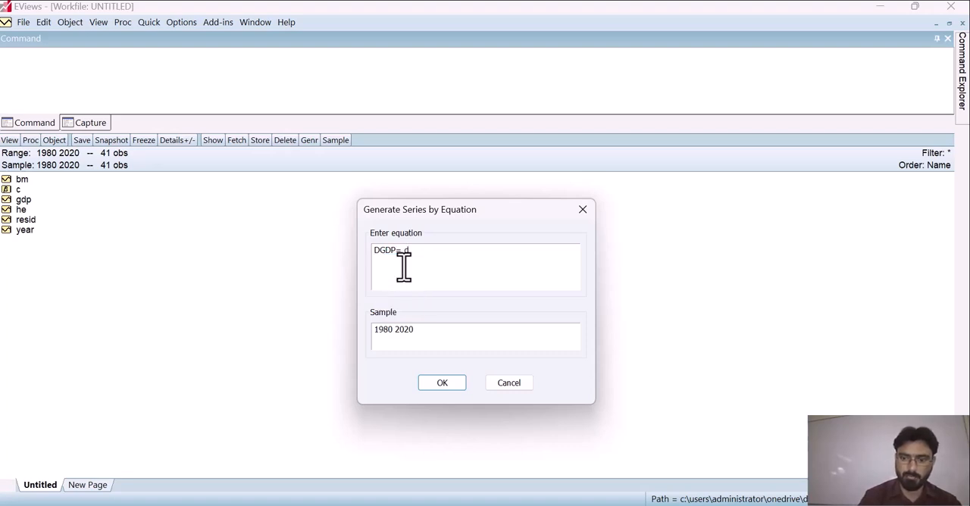
{"action": "type", "text": "(dgp)"}
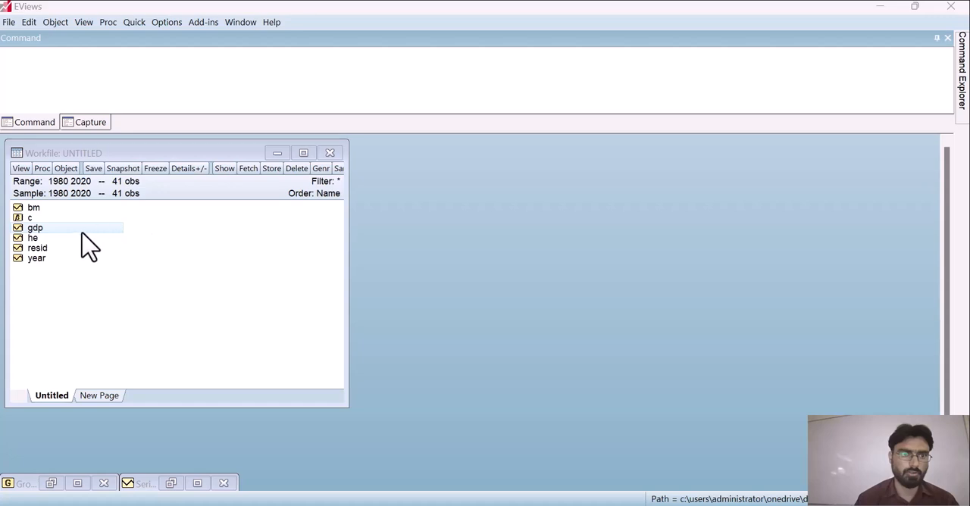
Generate a new series with the equation dgdp= d(gdp) over the 1980 2020 sample.
{"action": "left_click", "coordinate": [66, 170]}
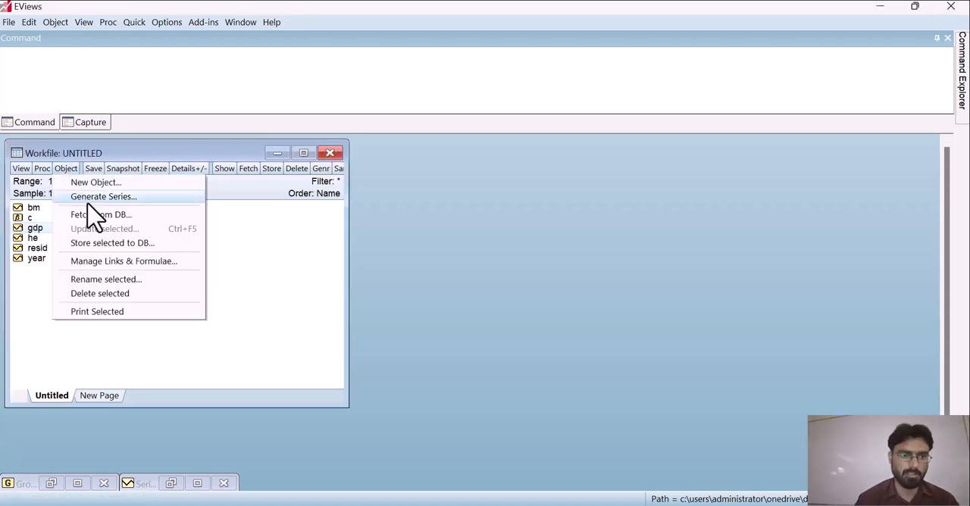
{"action": "left_click", "coordinate": [89, 198]}
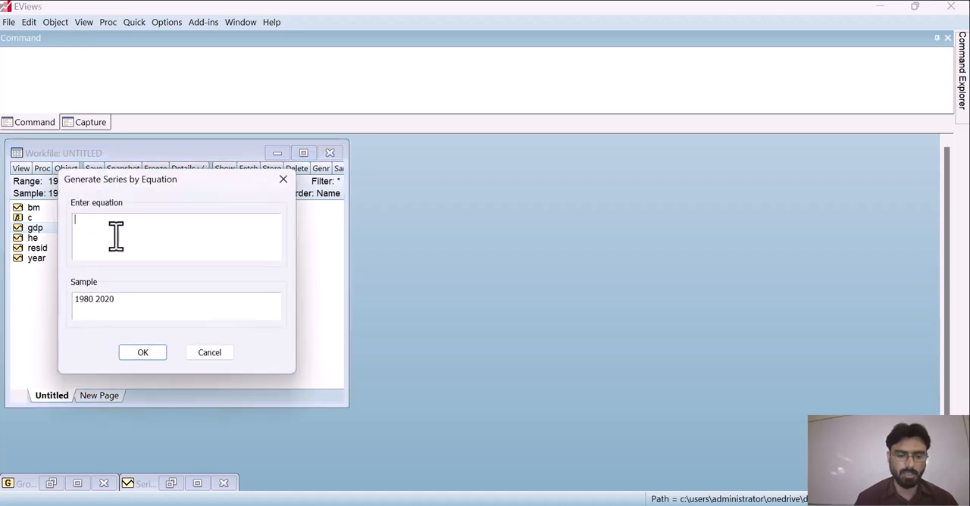
{"action": "type", "text": "dgdp"}
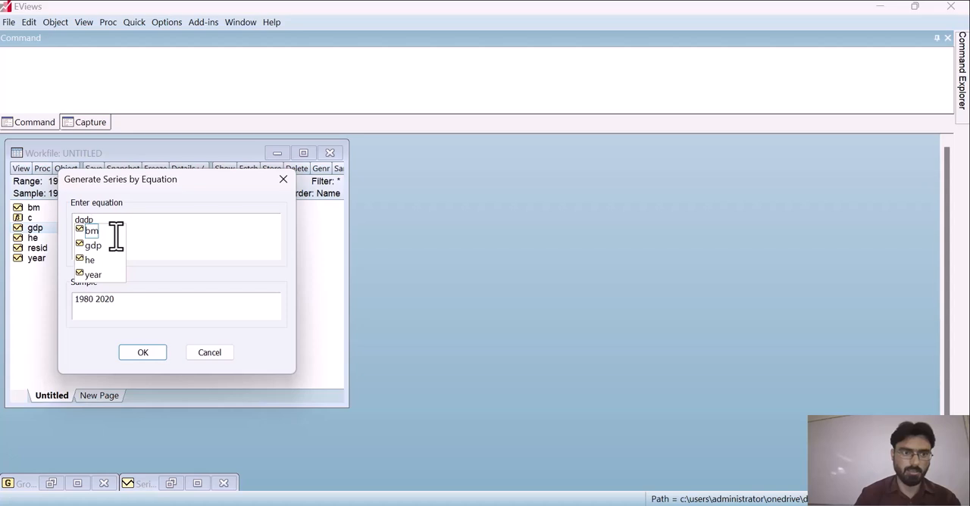
{"action": "type", "text": "="}
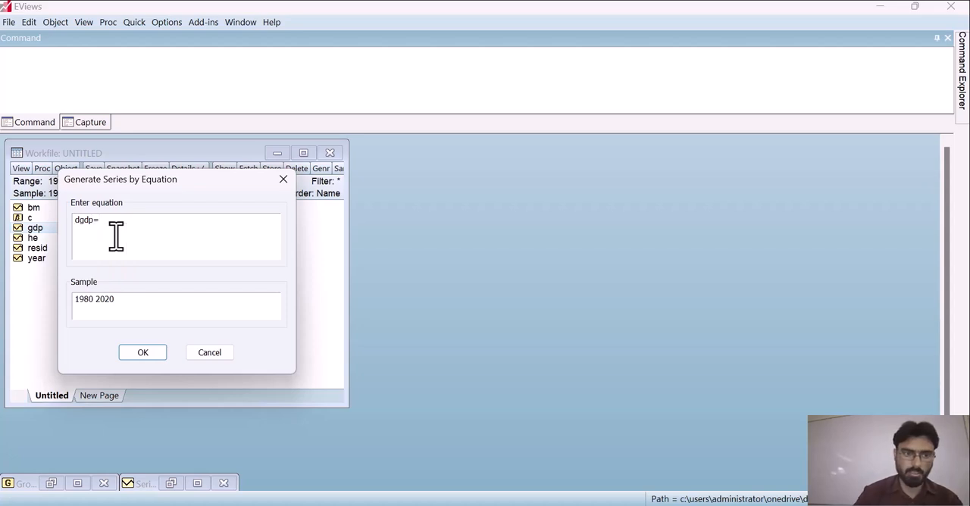
{"action": "type", "text": " d("}
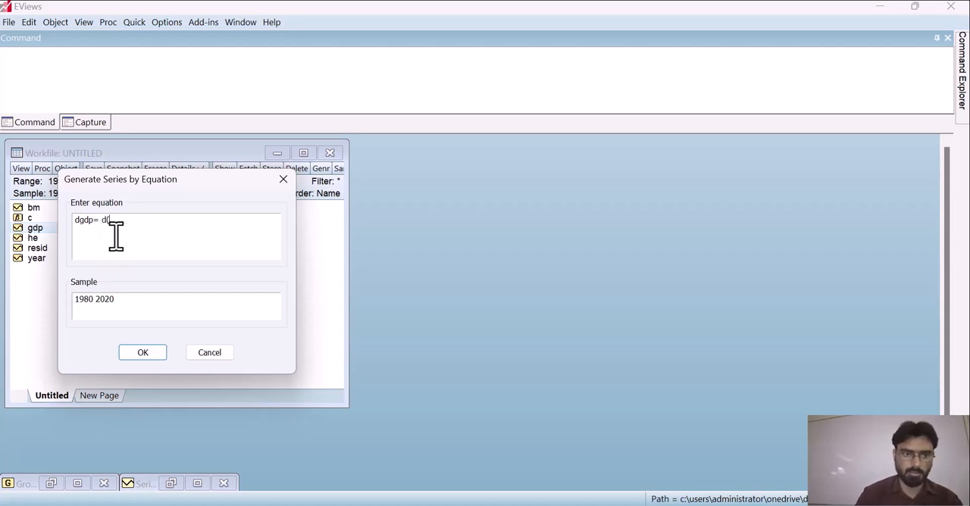
{"action": "type", "text": "gdp)"}
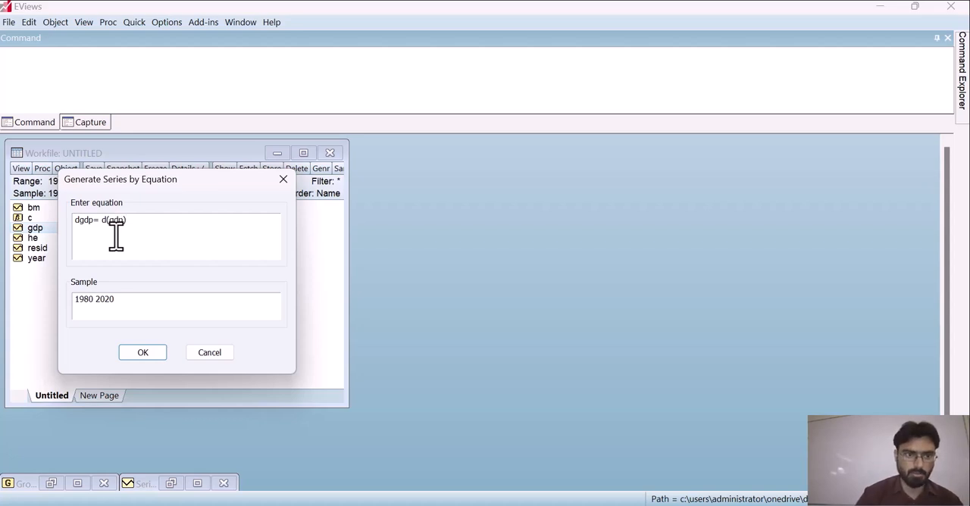
{"action": "key", "text": "Return"}
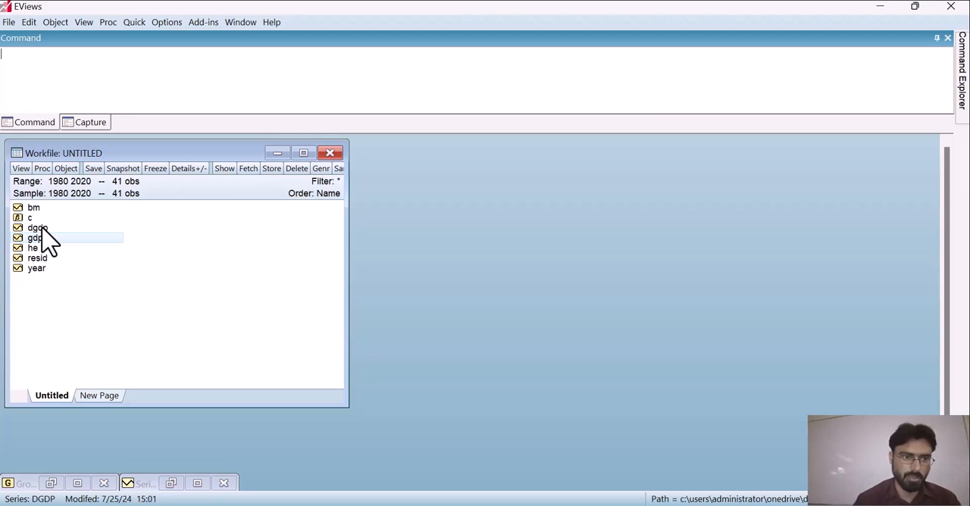
Open the dgdp series maximized and plot its raw data as a basic Line & Symbol graph.
{"action": "double_click", "coordinate": [44, 229]}
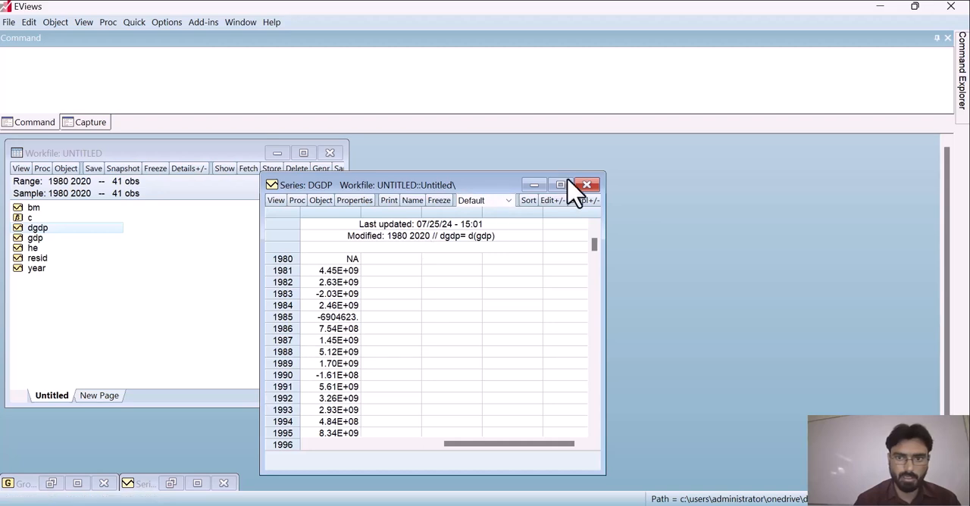
{"action": "left_click", "coordinate": [562, 185]}
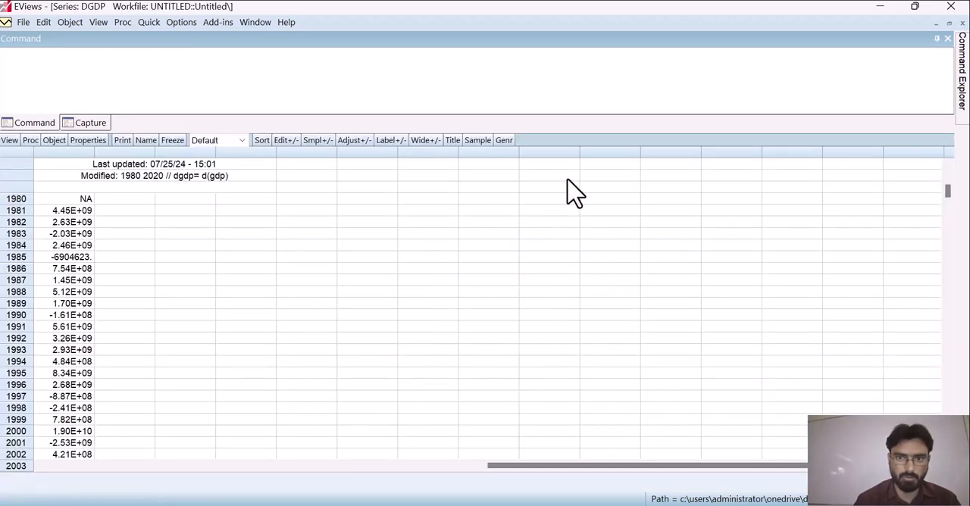
{"action": "left_click", "coordinate": [10, 142]}
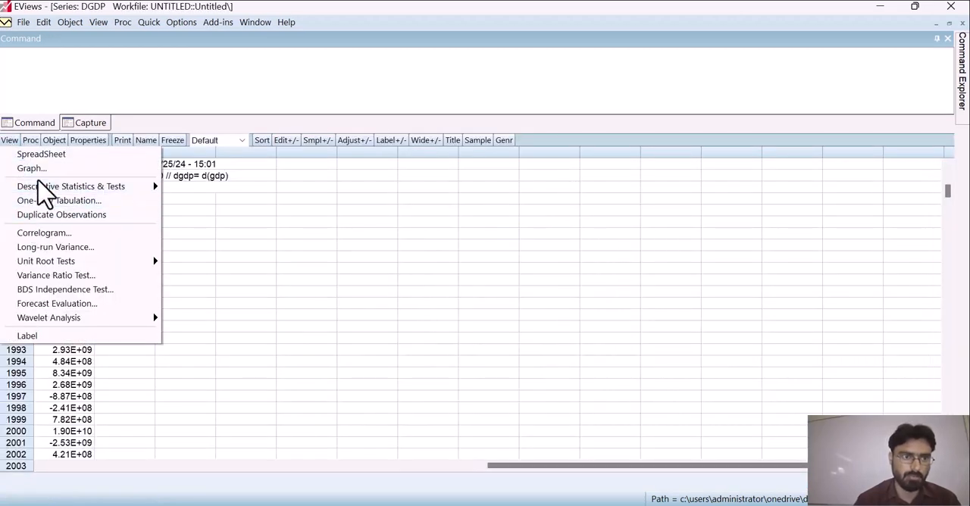
{"action": "left_click", "coordinate": [30, 168]}
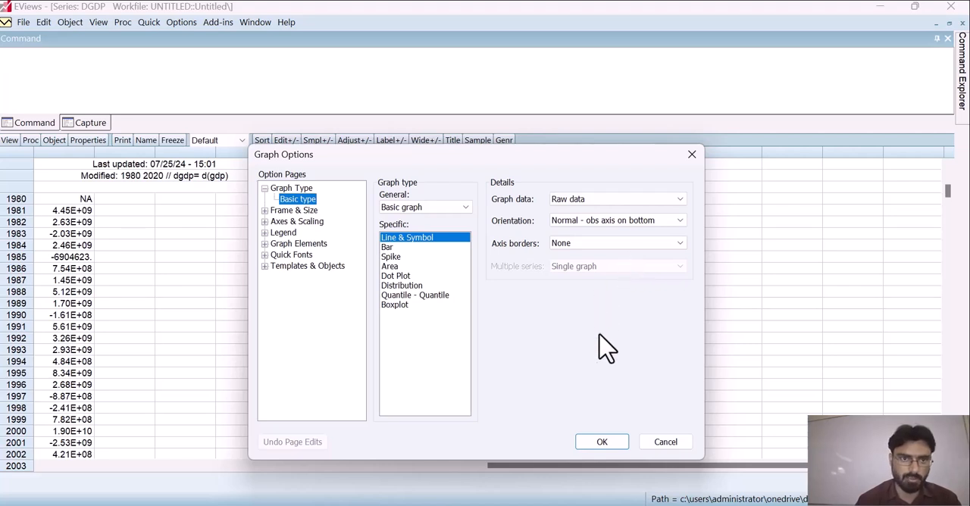
{"action": "left_click", "coordinate": [604, 442]}
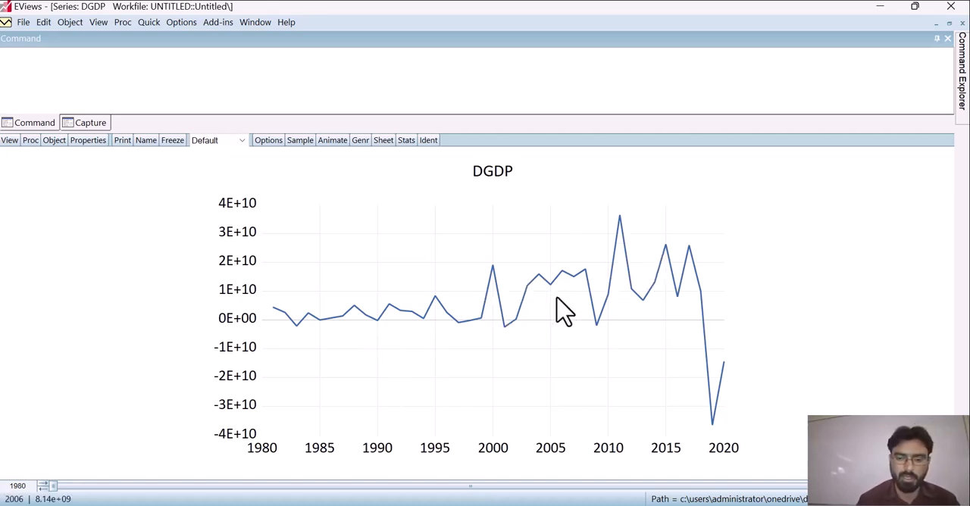
{"action": "mouse_move", "coordinate": [557, 298]}
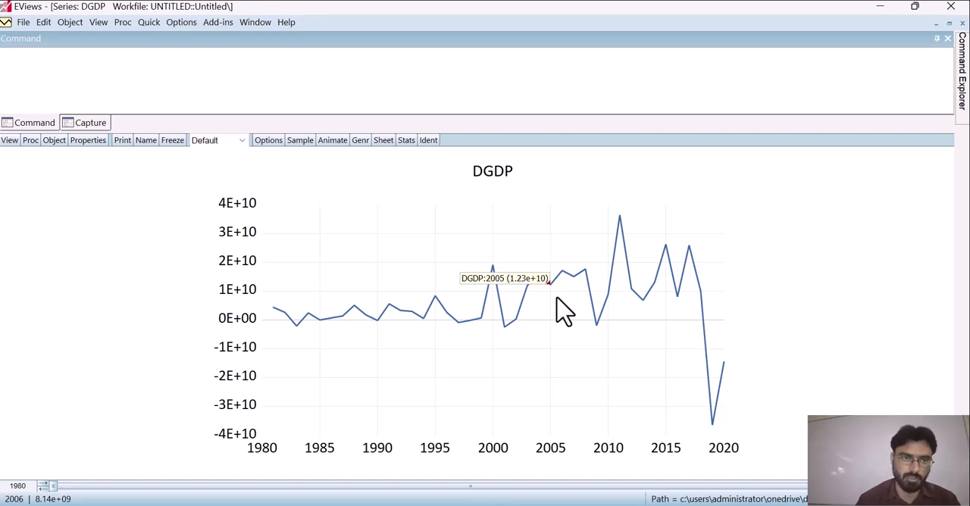
Produce the correlogram of the DGDP series at level with 20 lags.
{"action": "left_click", "coordinate": [9, 141]}
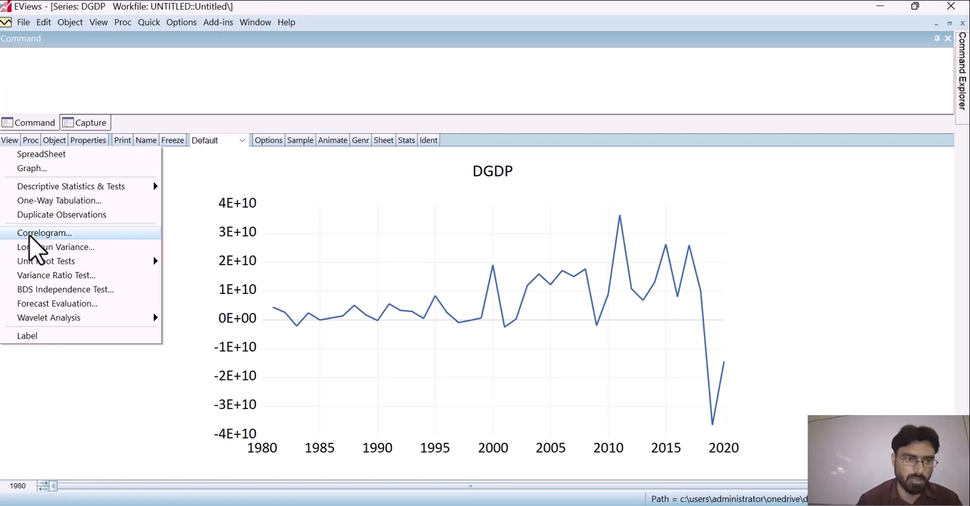
{"action": "left_click", "coordinate": [32, 240]}
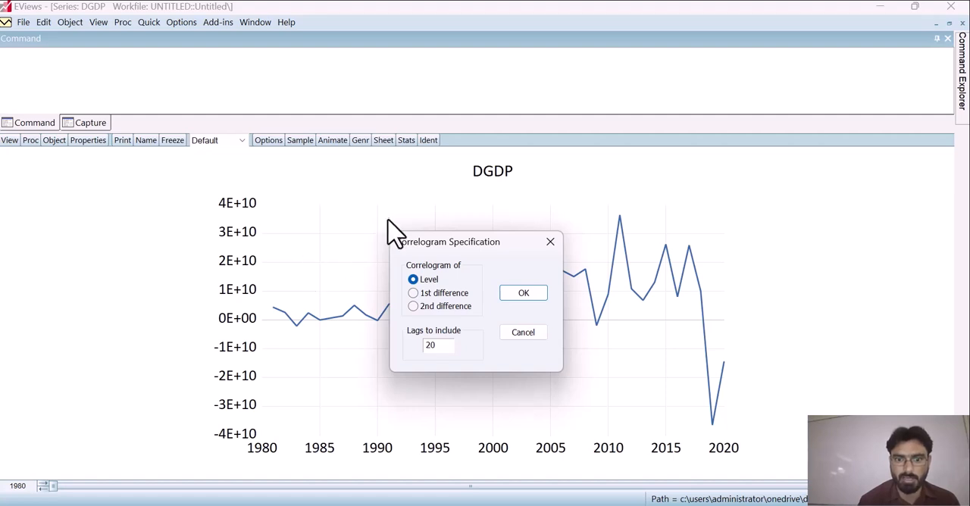
{"action": "left_click", "coordinate": [520, 292]}
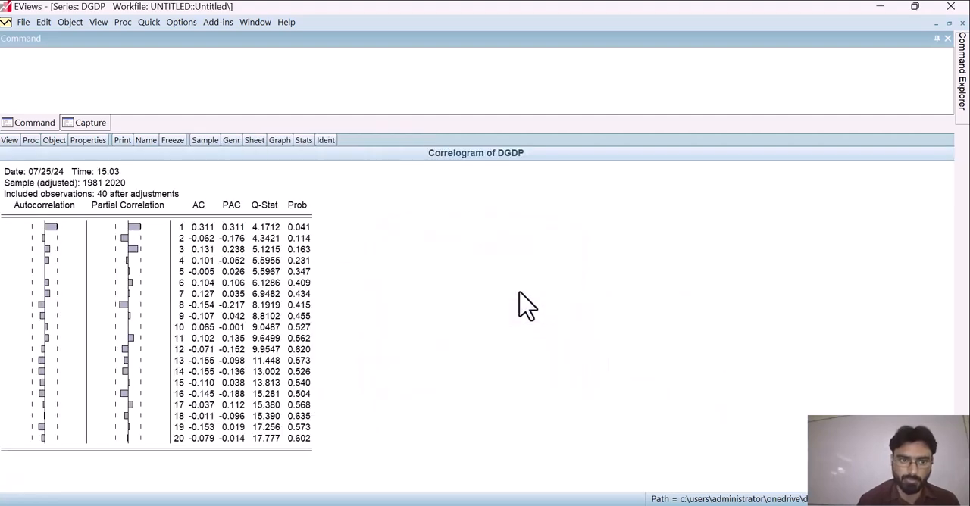